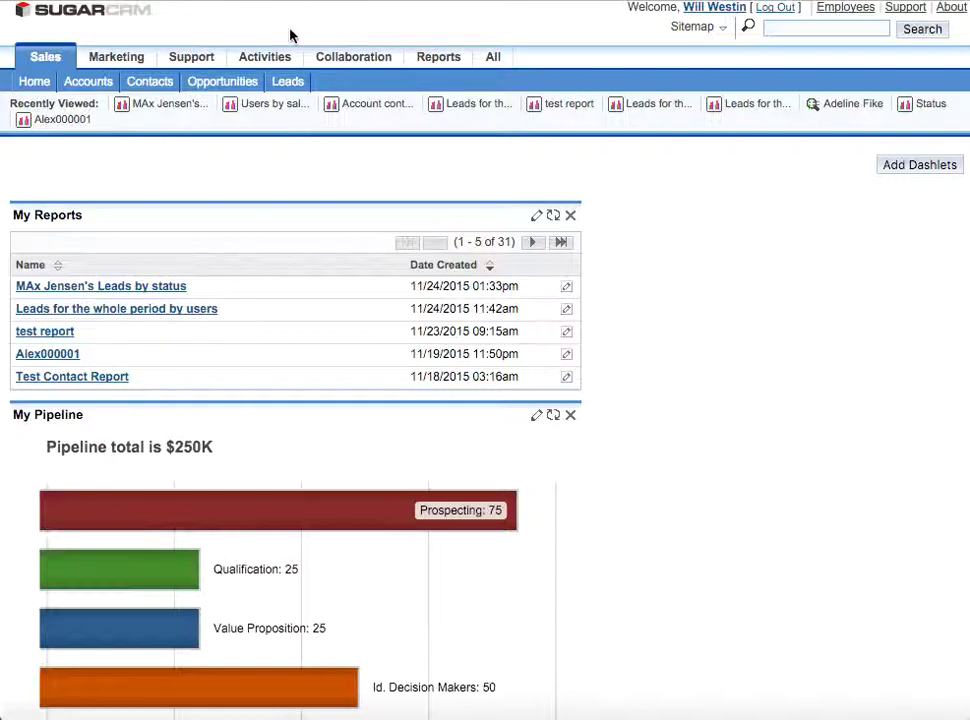
Open the Search Reports list of 42 saved reports from the Reports tab.
scroll(433, 62, up, 1)
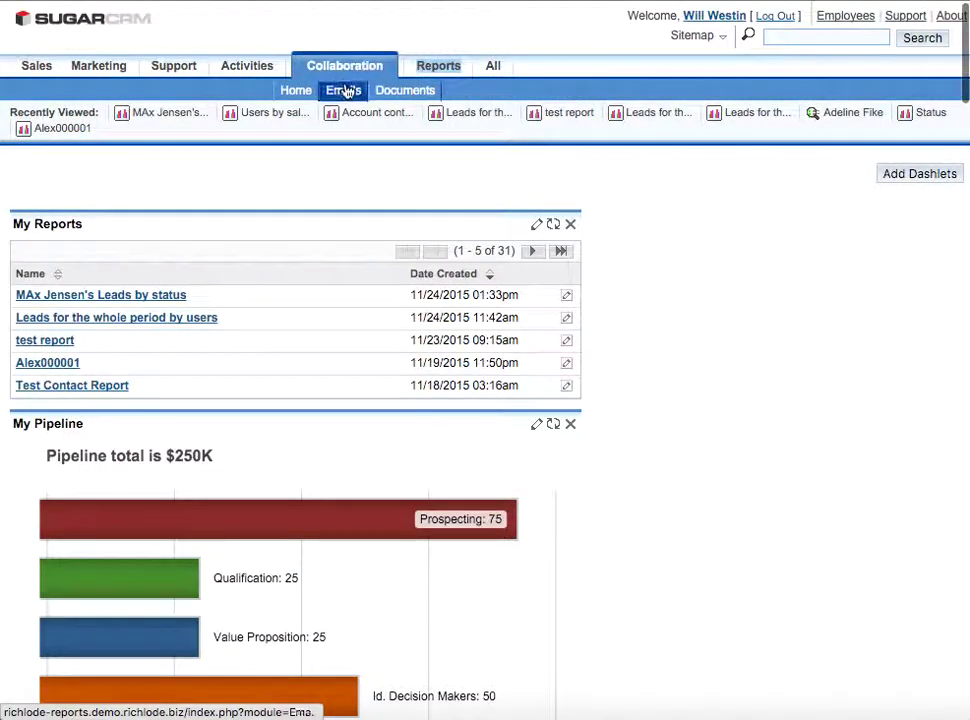
mouse_move(425, 64)
click(347, 91)
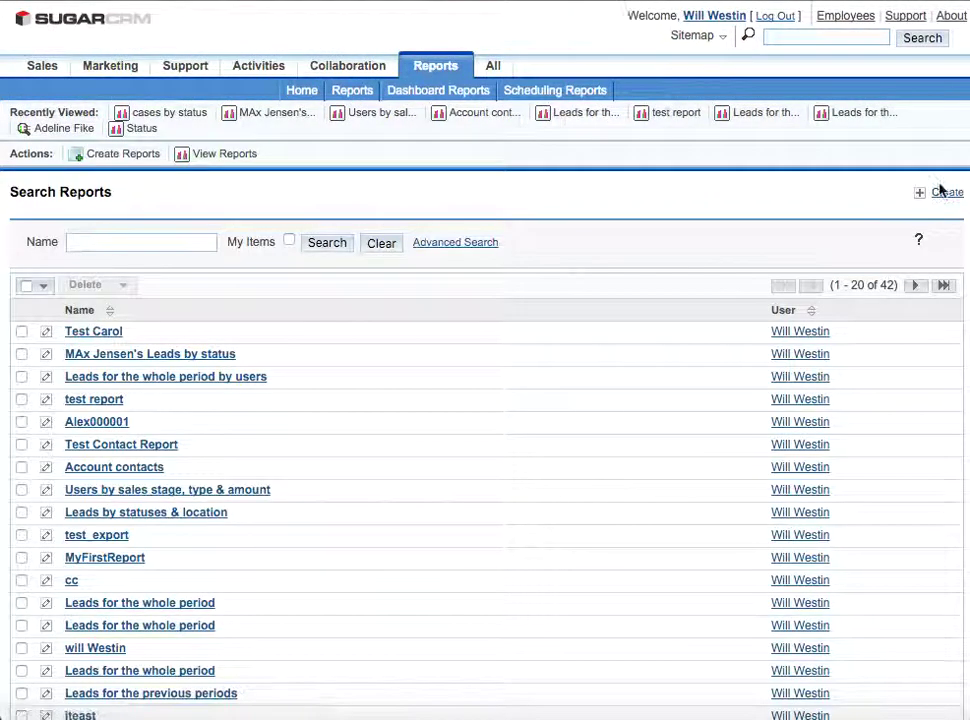
Start a new report in the report wizard.
click(943, 196)
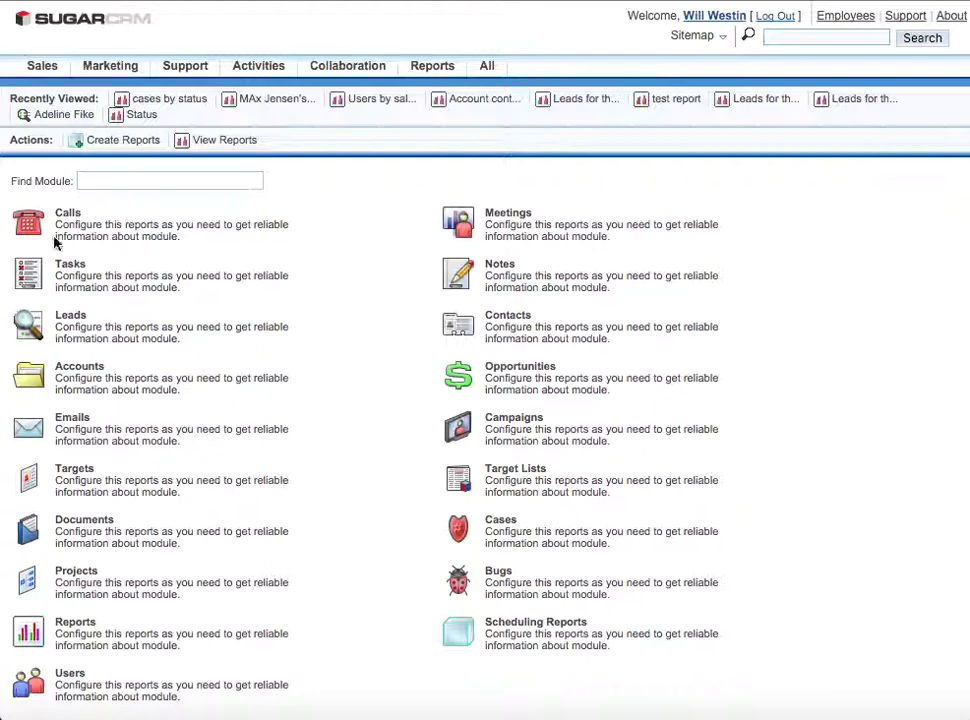
Base the report on Leads and filter Assigned to User > User Name to one sales user.
click(27, 330)
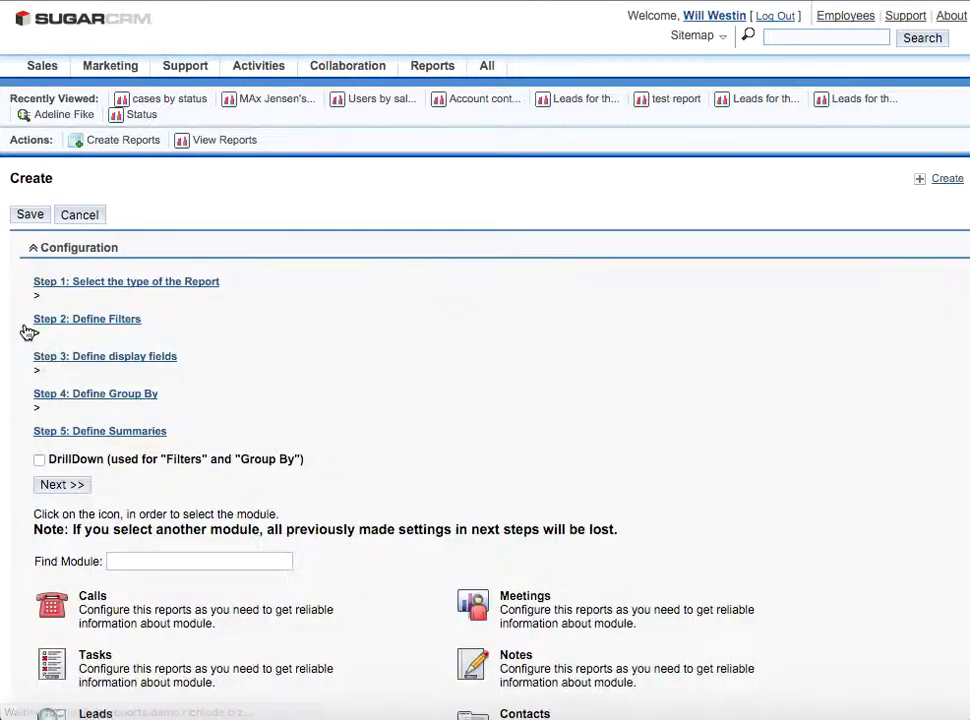
scroll(256, 348, down, 3)
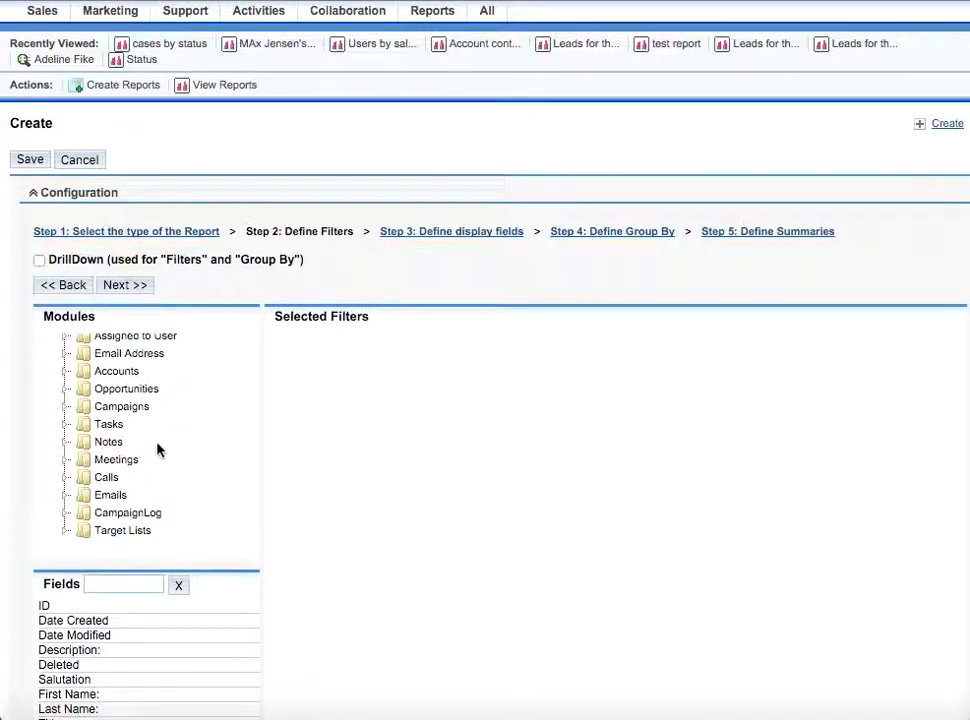
scroll(158, 450, up, 4)
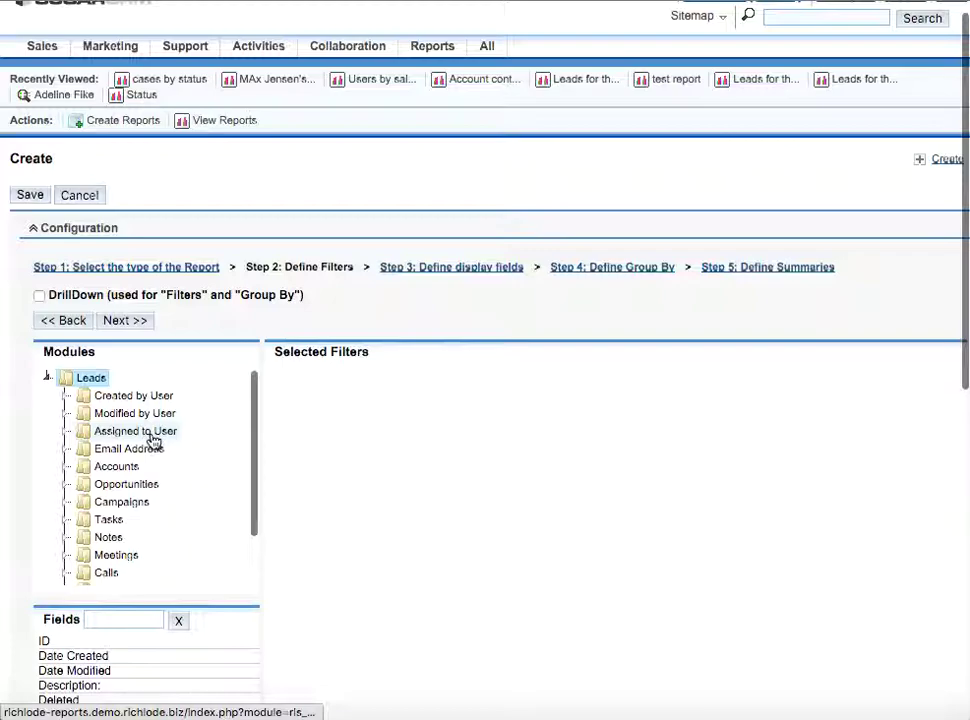
click(153, 440)
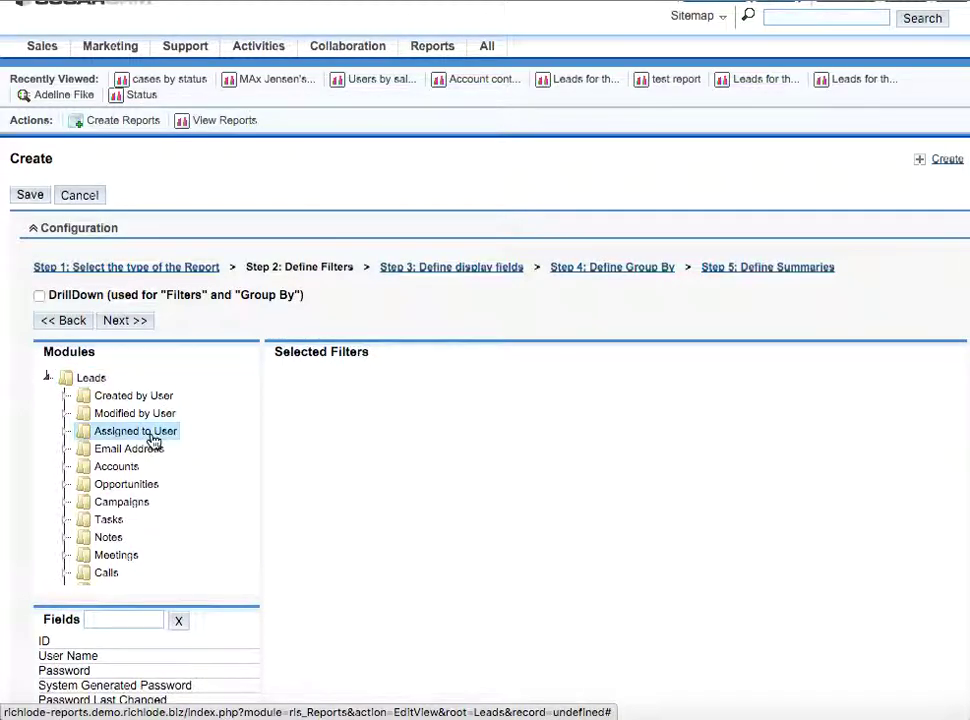
click(80, 656)
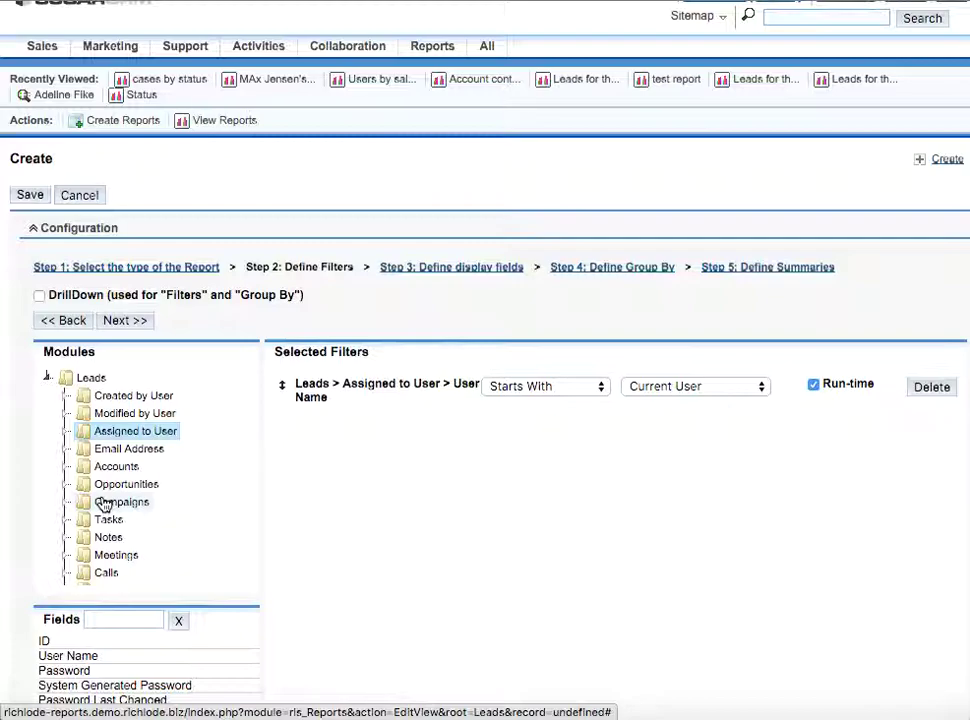
click(744, 389)
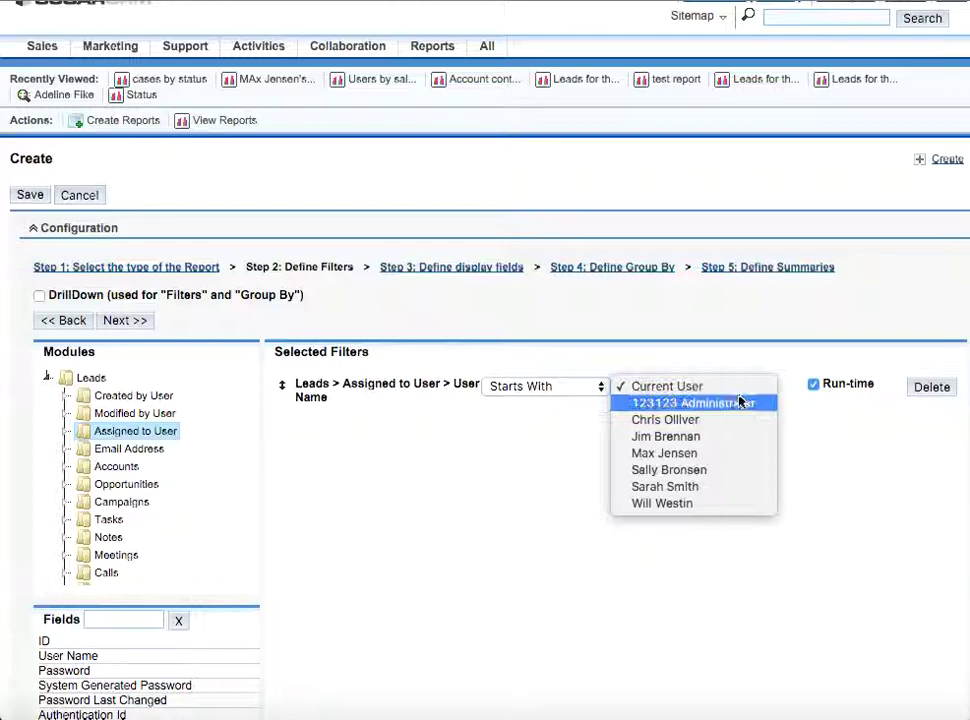
click(723, 455)
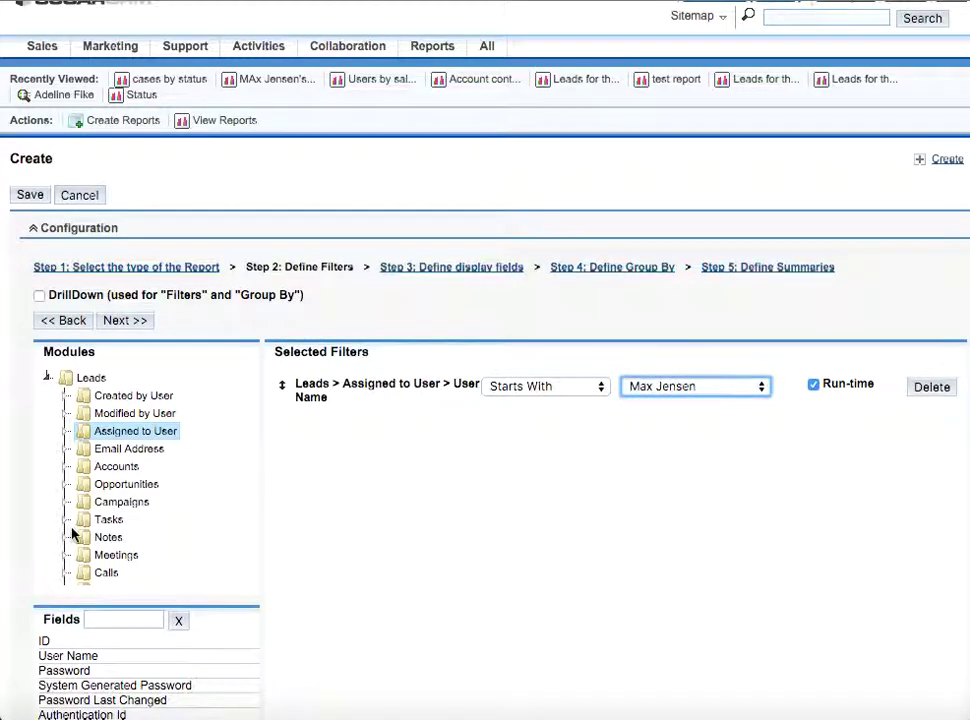
Add a lead Status filter including every value from New through Dead.
click(82, 377)
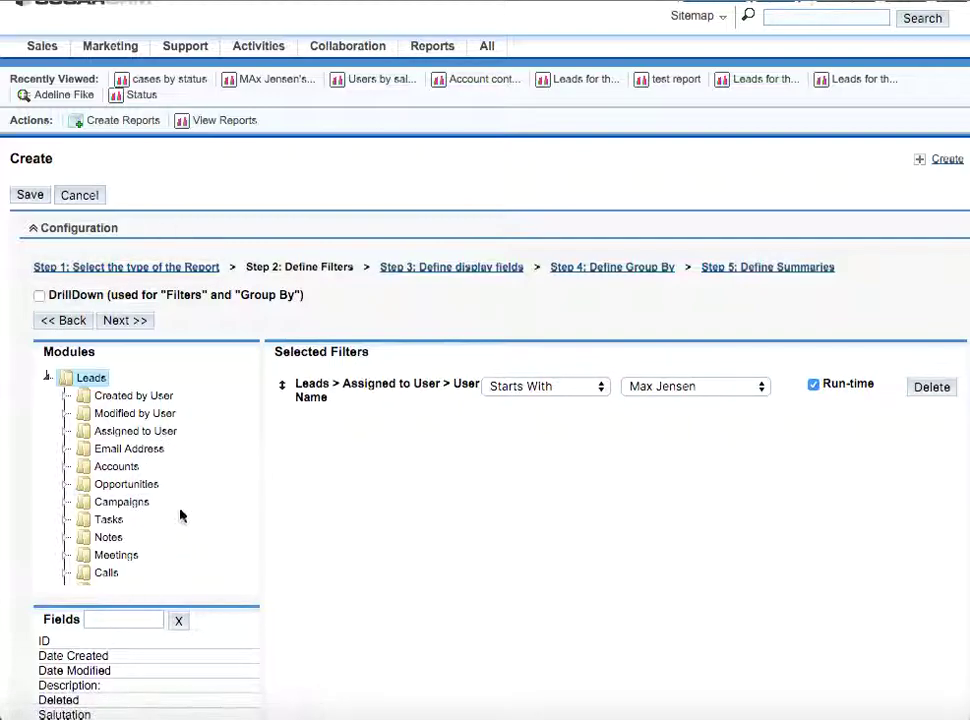
click(106, 618)
text(stat)
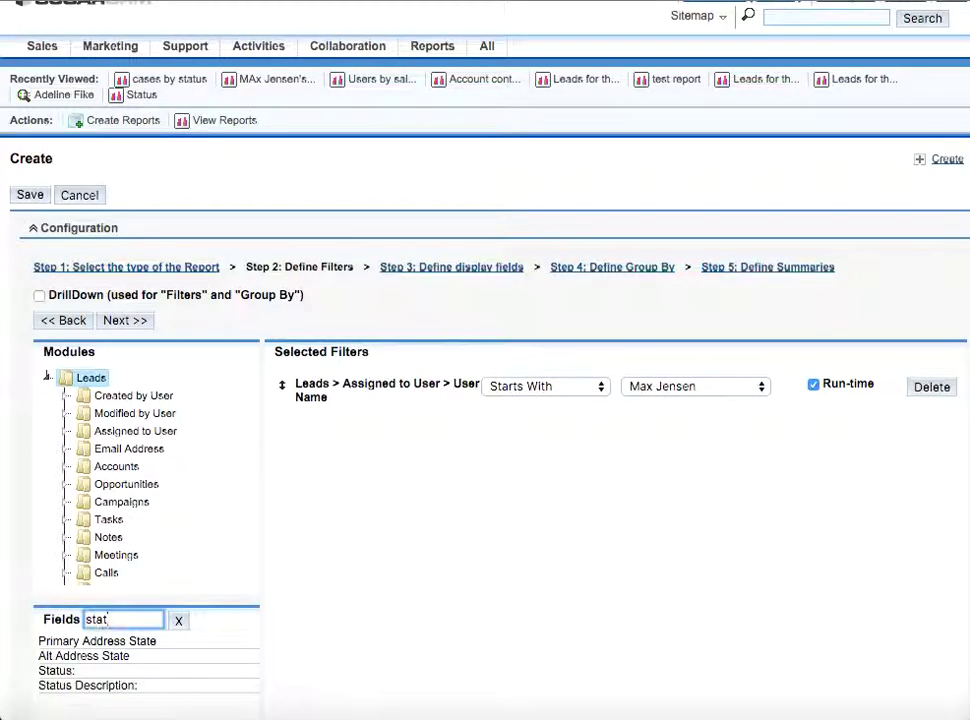
text(u)
click(84, 641)
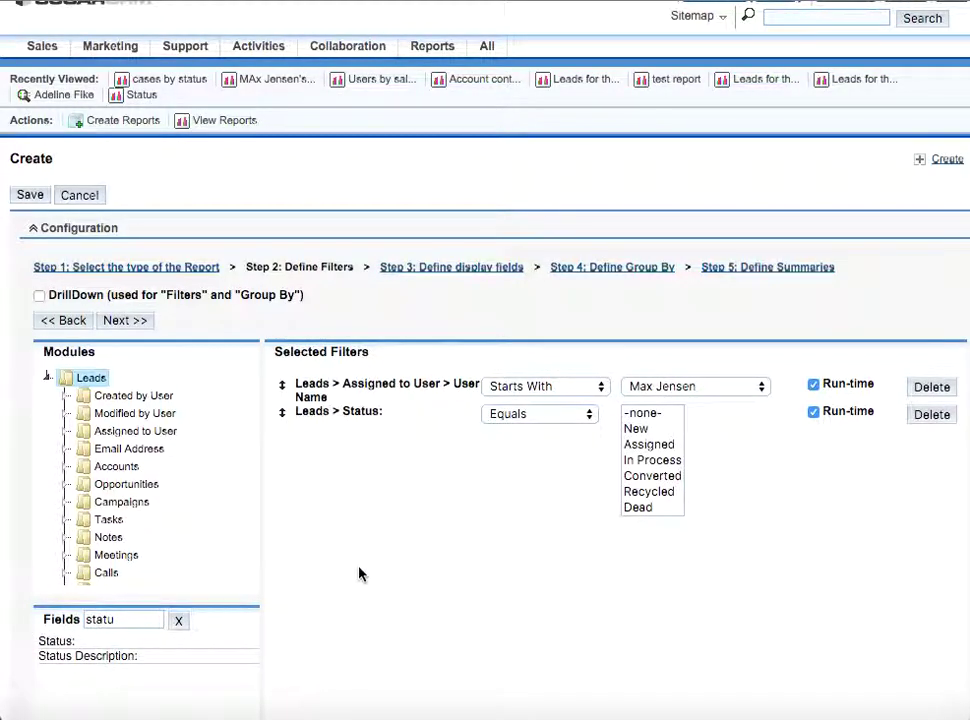
click(638, 428)
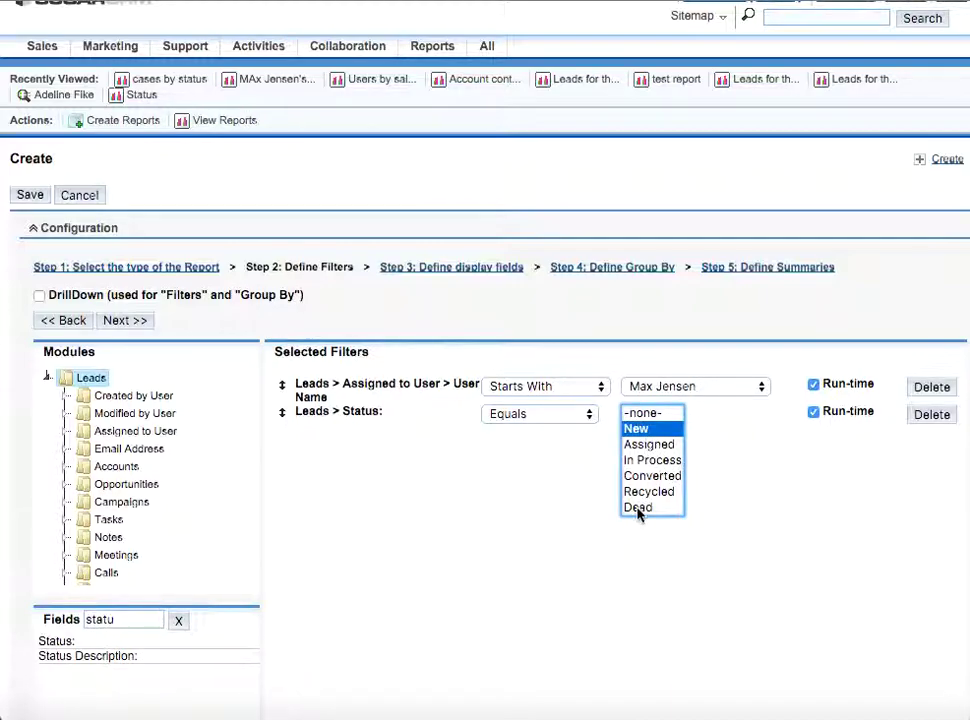
shift+click(638, 510)
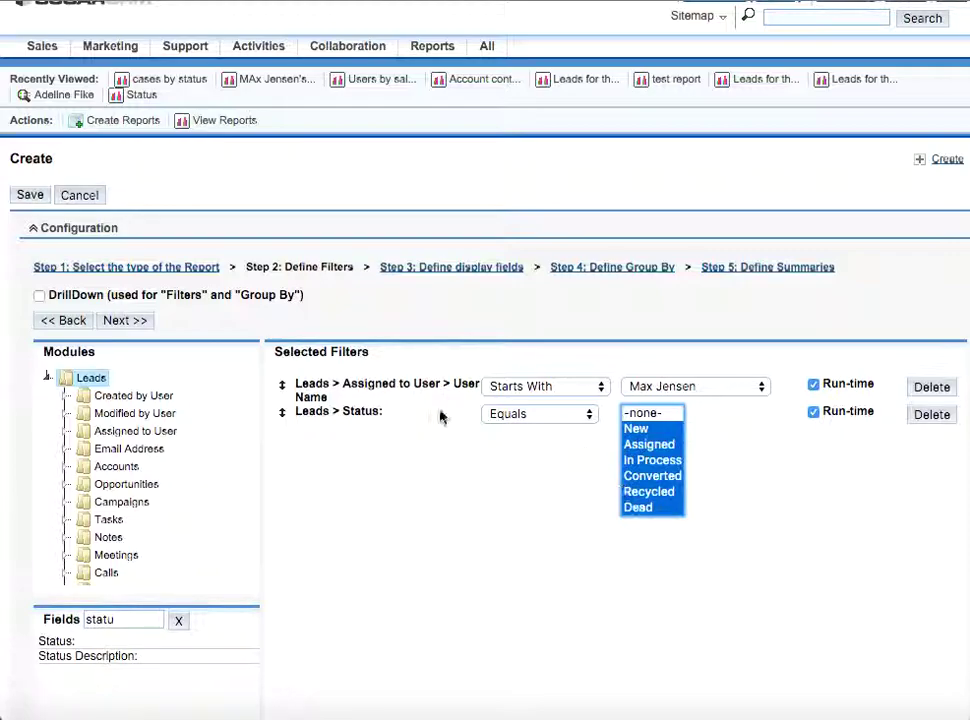
click(143, 319)
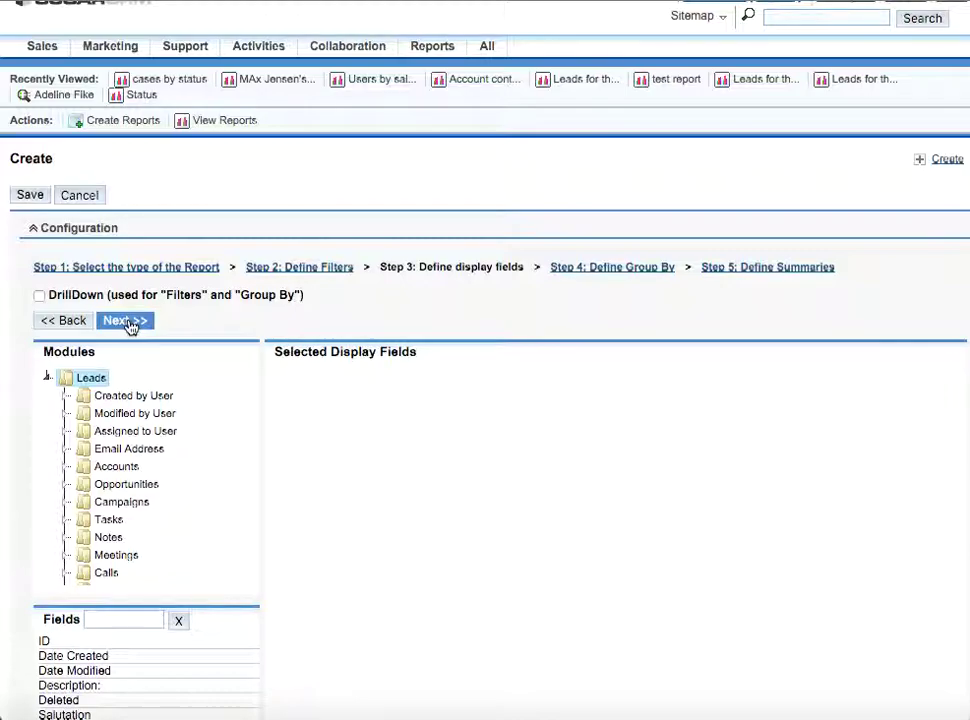
Add First Name, Last Name and Account Name as report display columns.
click(97, 620)
text(name)
click(86, 643)
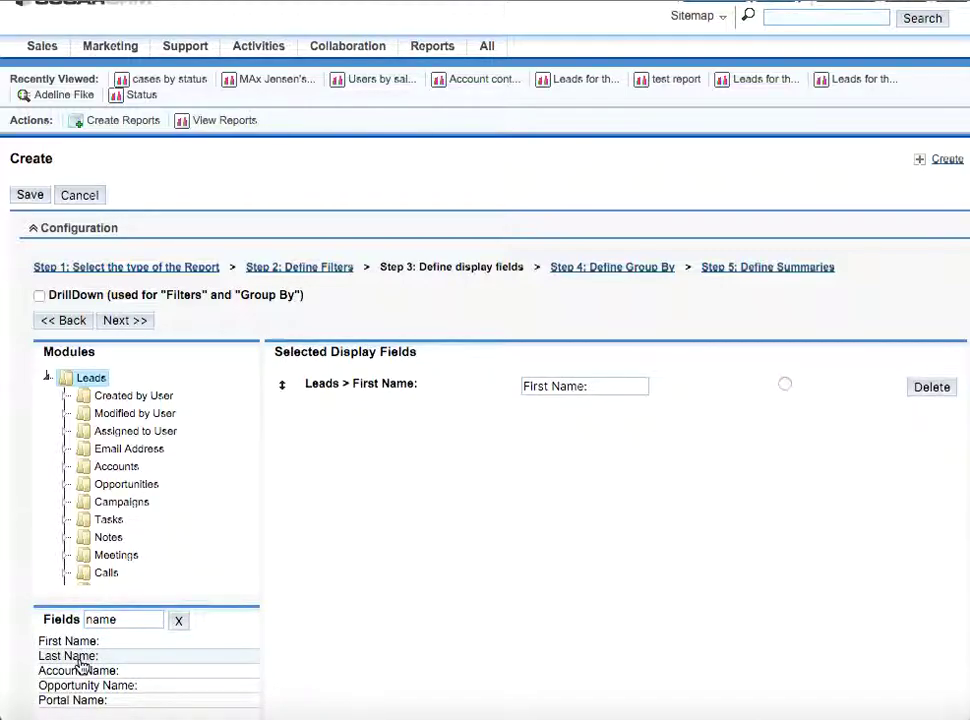
click(82, 656)
click(122, 619)
drag(122, 619, 64, 605)
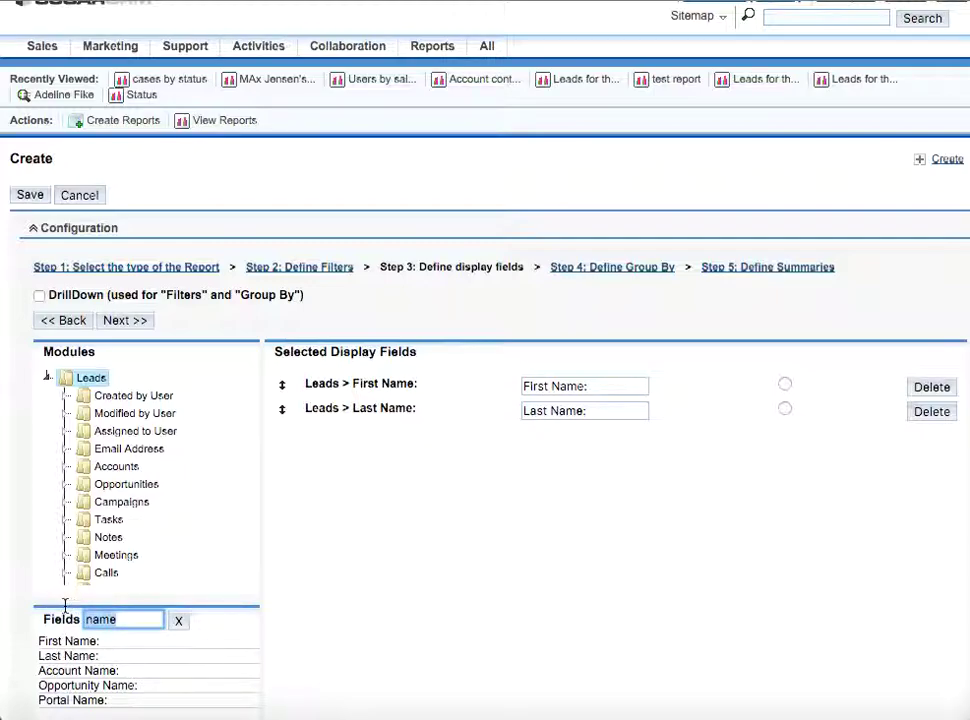
text(acc)
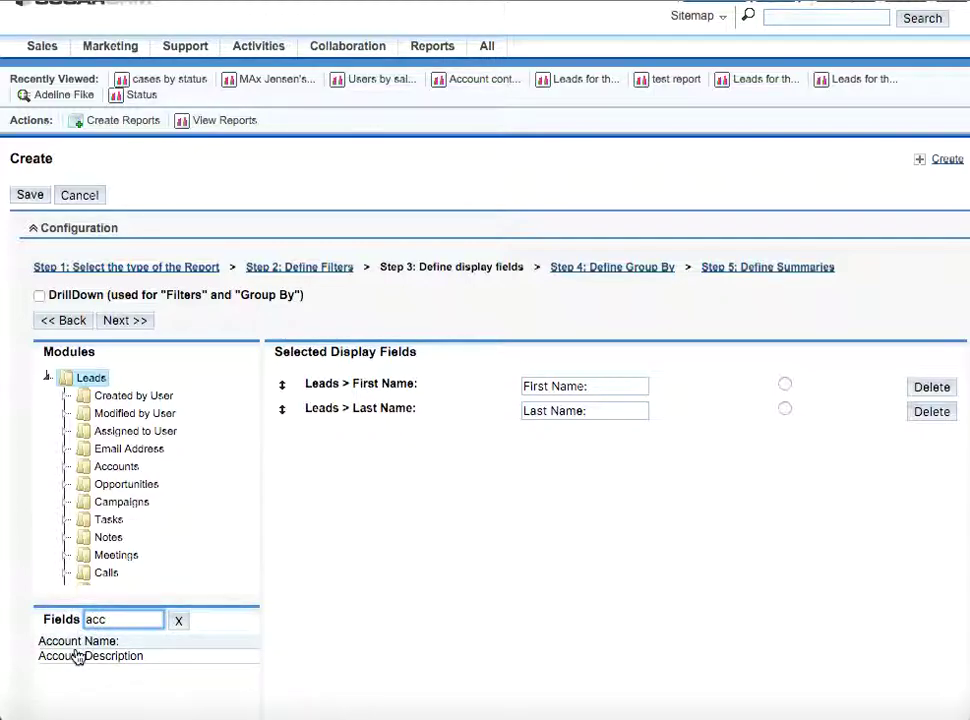
click(62, 641)
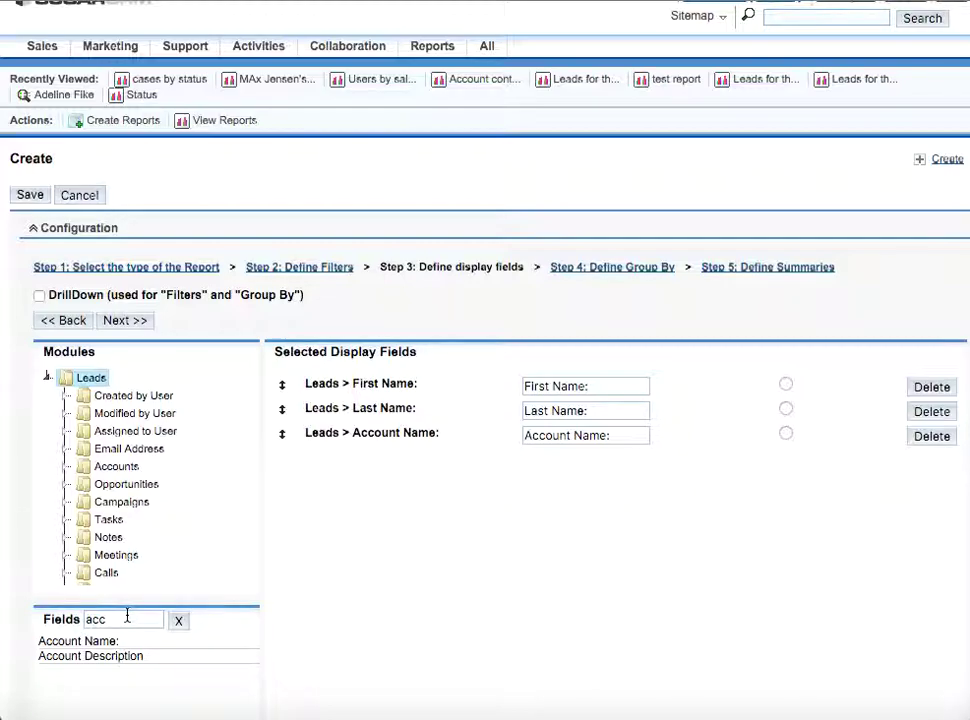
Add Website and Office Phone as report display columns.
double_click(92, 618)
key(BackSpace)
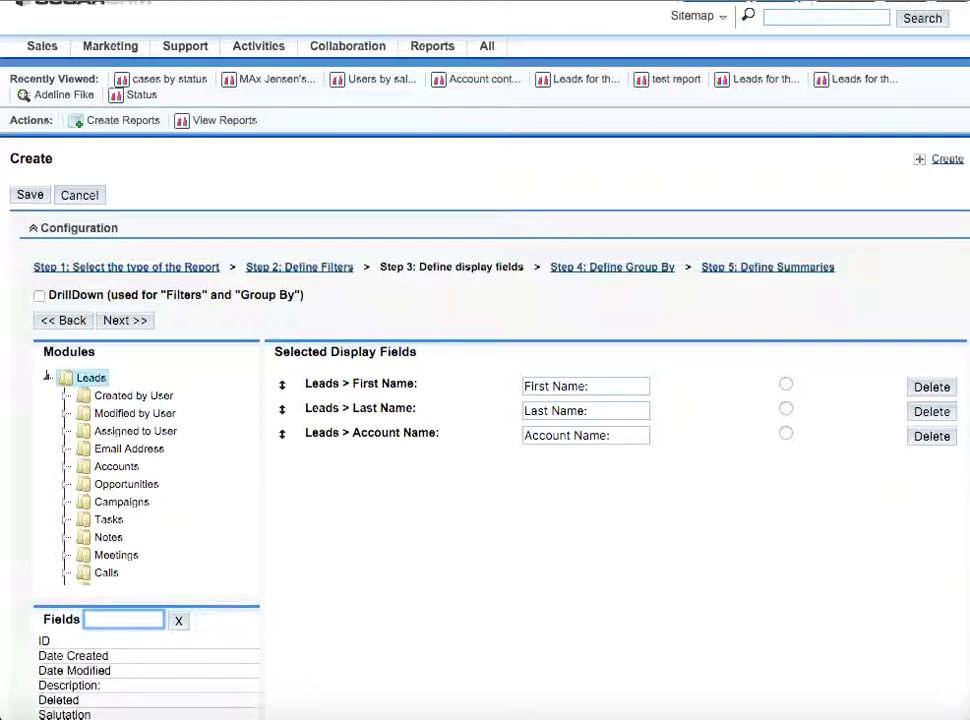
text(web)
click(60, 641)
drag(124, 621, 63, 618)
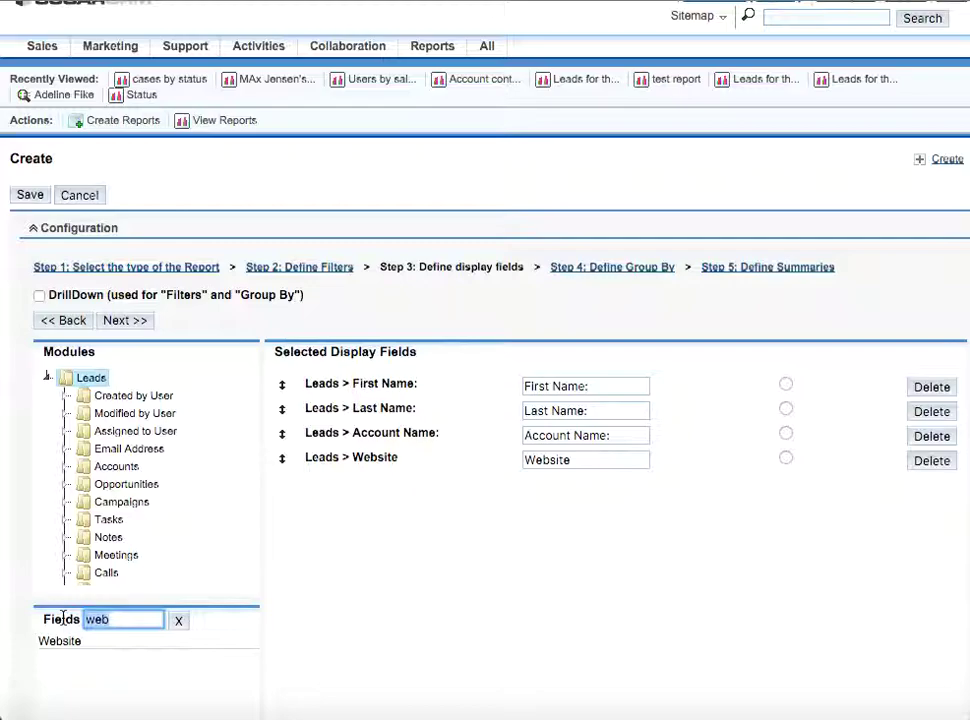
text(phone)
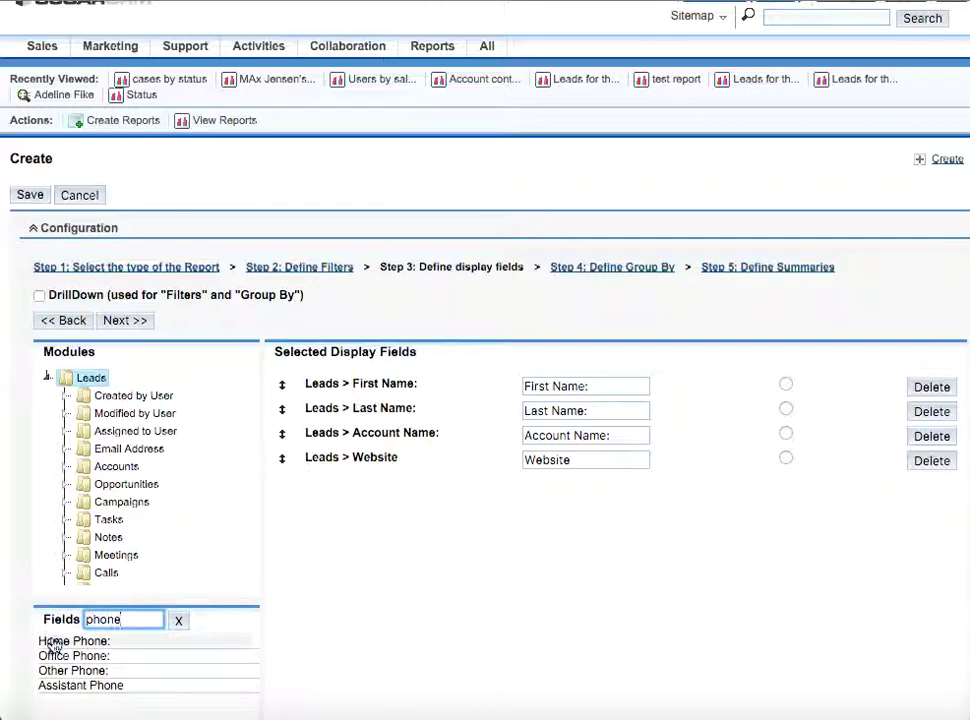
click(57, 656)
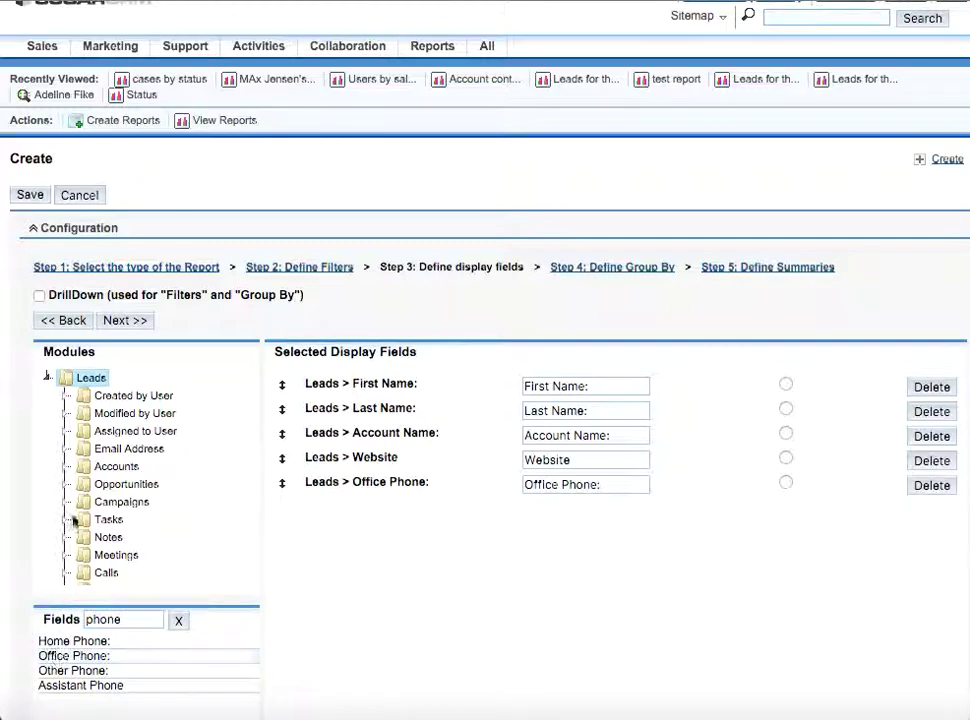
Group the leads by Status and summarise each group with a COUNT of lead ID.
click(117, 324)
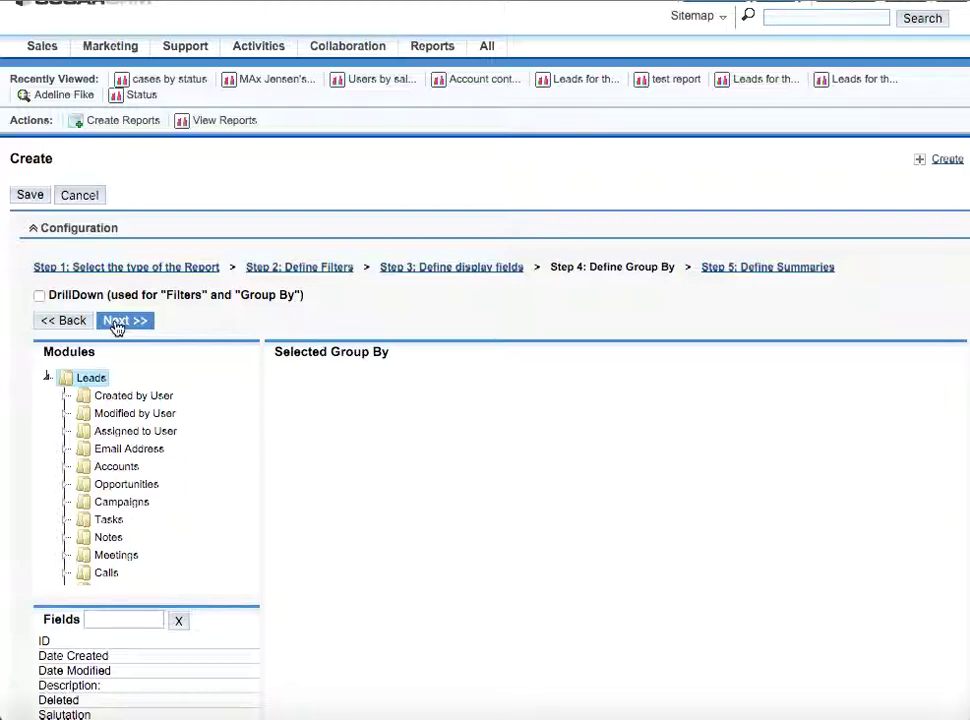
click(99, 622)
text(status)
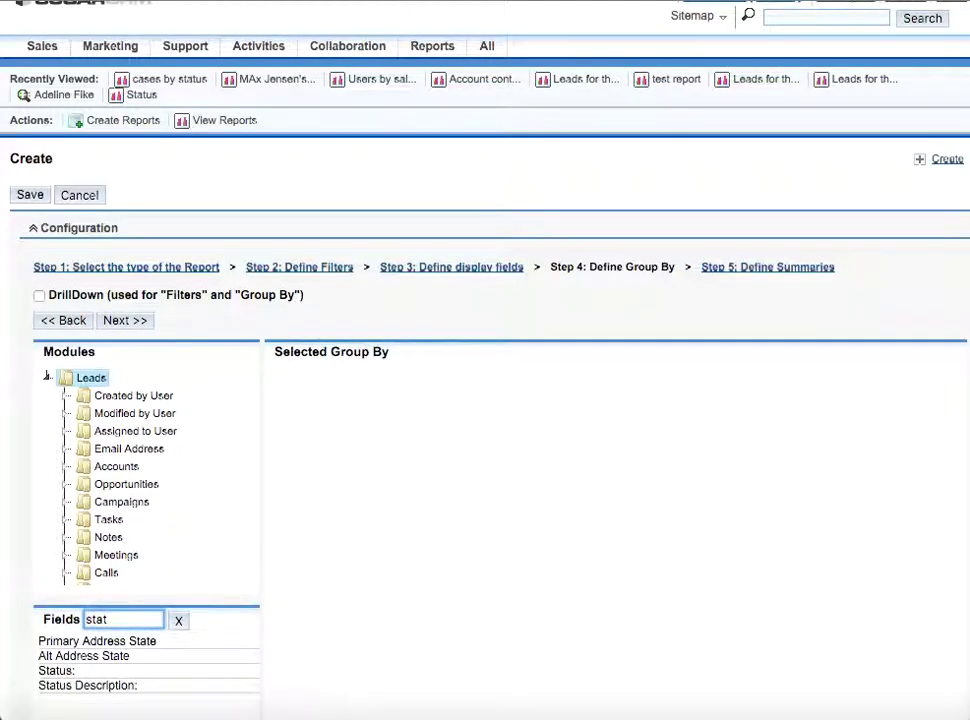
click(69, 642)
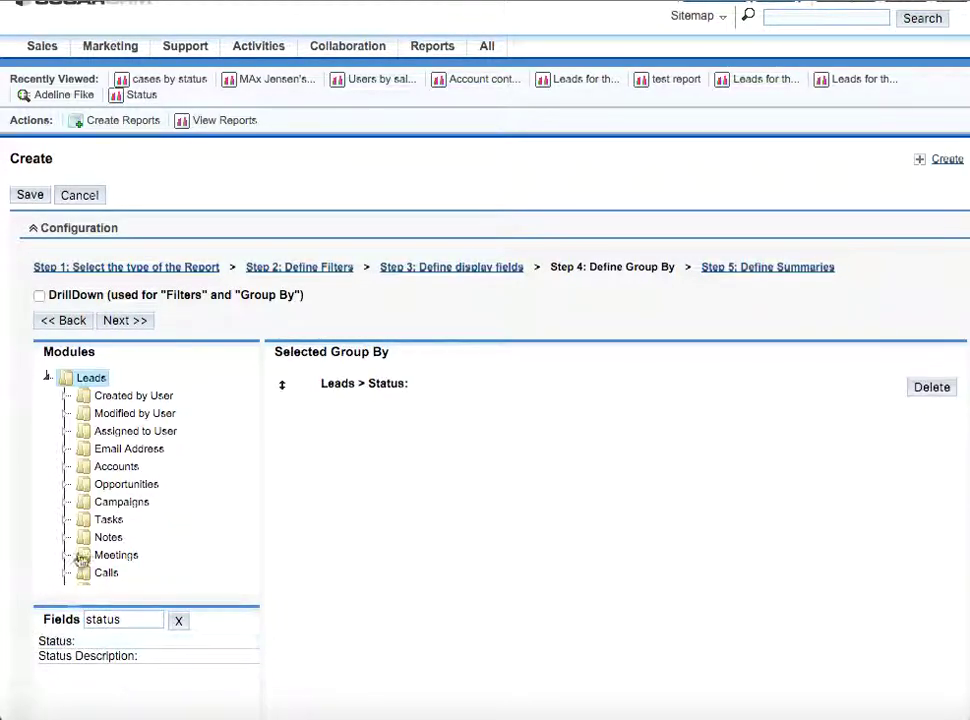
click(122, 324)
click(95, 643)
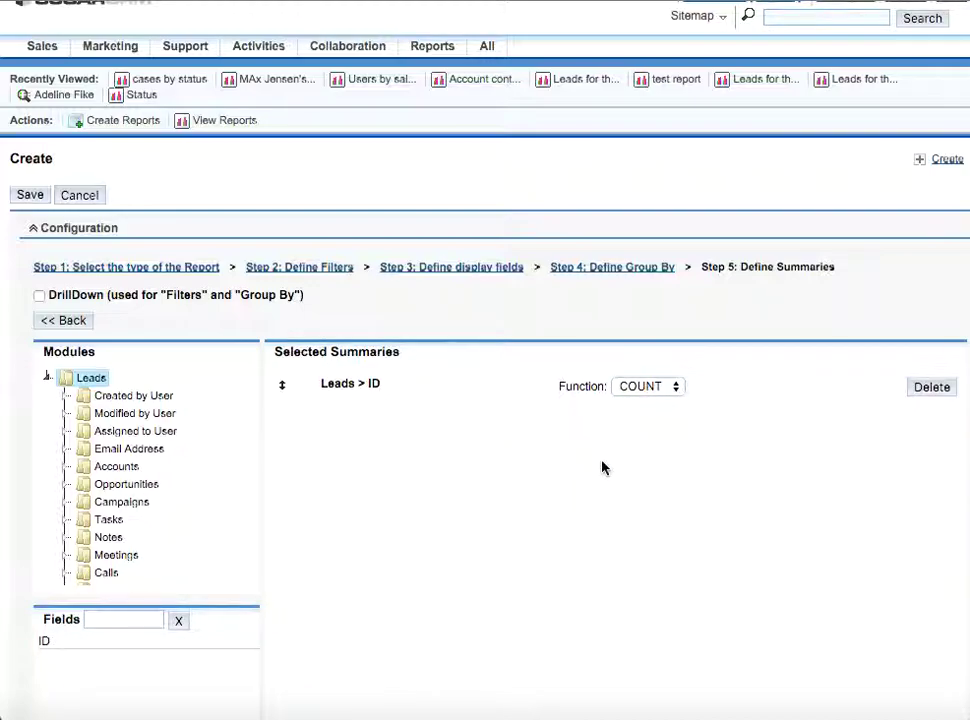
Set the report's chart type to Funnel.
scroll(602, 467, down, 3)
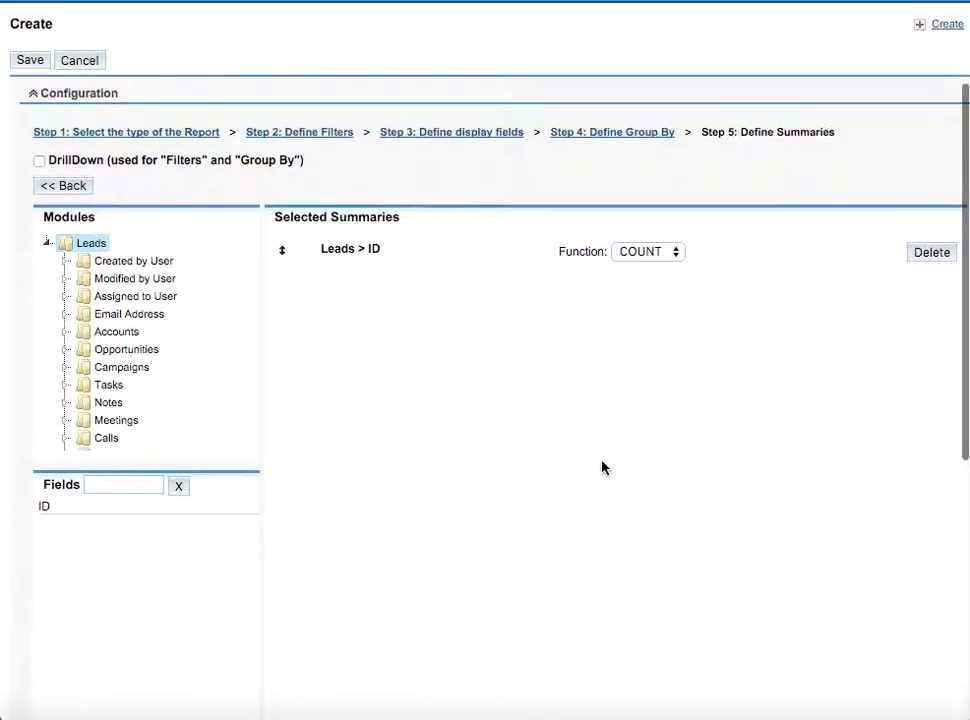
scroll(602, 467, down, 8)
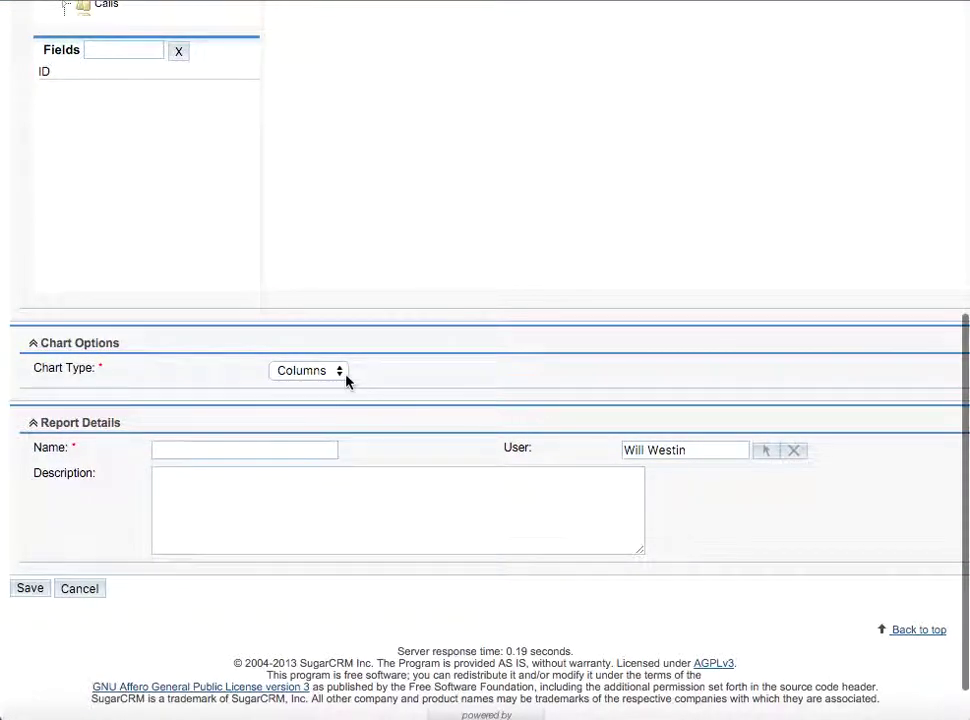
click(326, 373)
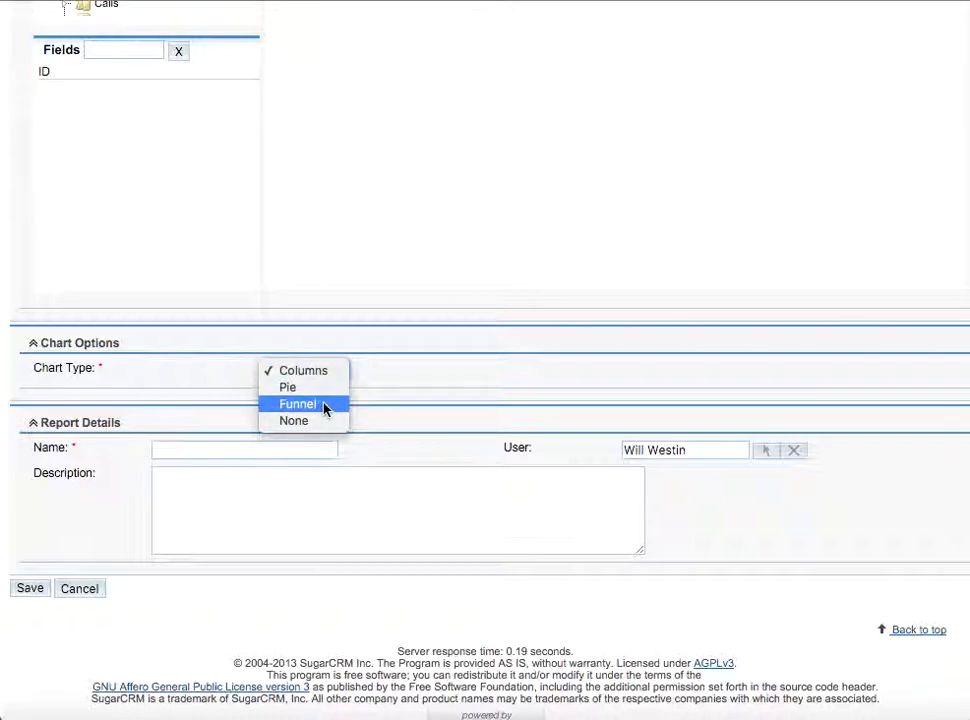
click(324, 405)
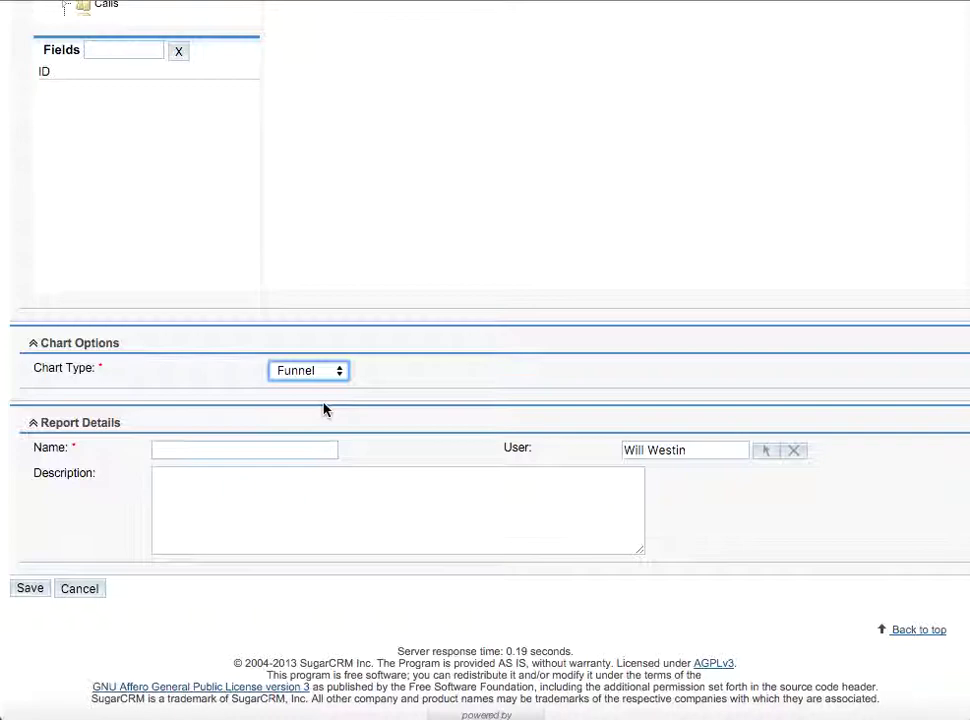
Give the report a short name and save it.
click(184, 450)
text(MAx)
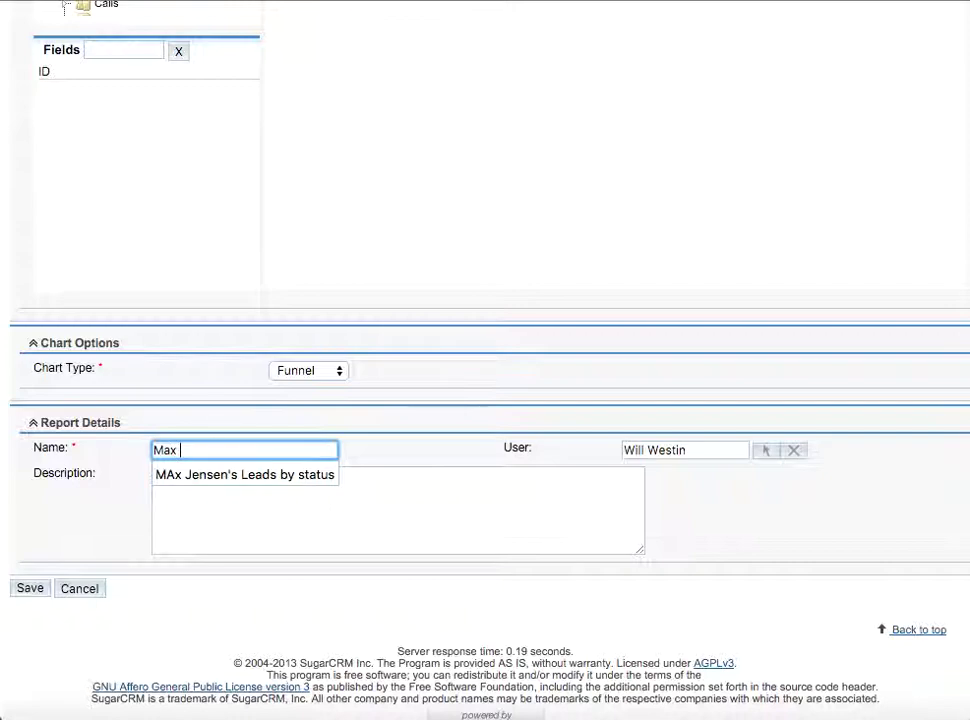
key(Down)
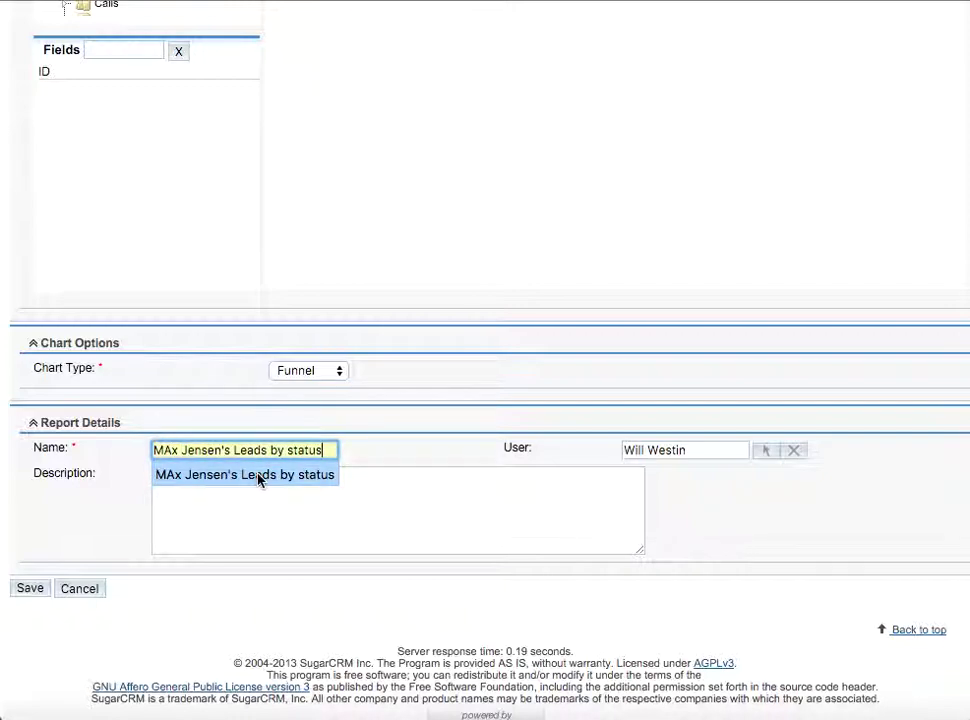
key(BackSpace)
key(BackSpace)
text(ax)
click(29, 588)
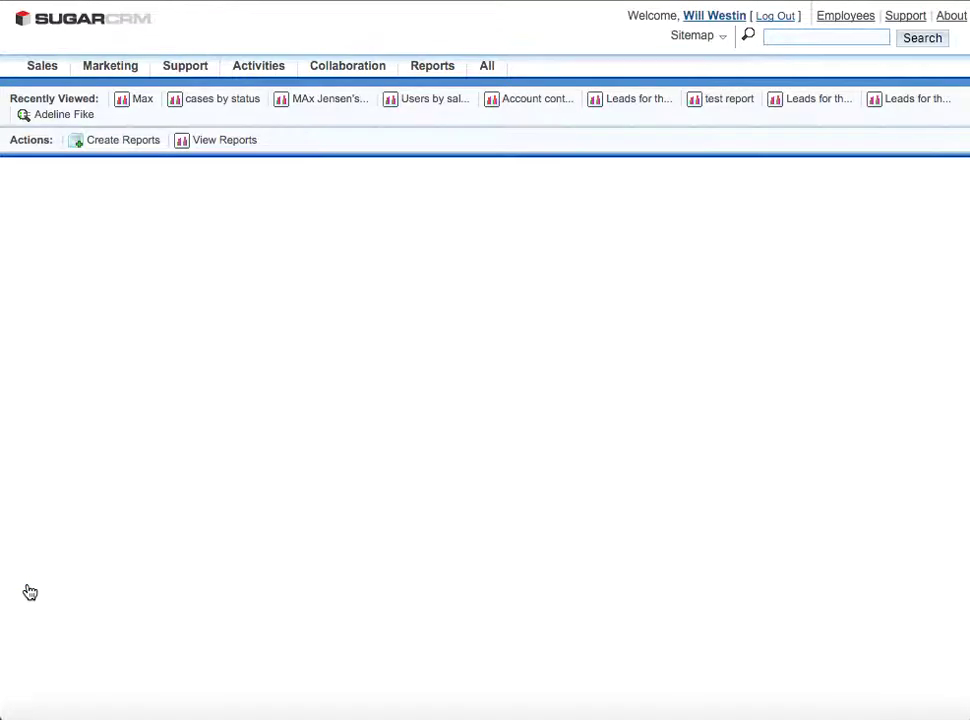
Read each funnel segment's lead count, from Converted at 15 down to Dead at 4.
click(28, 587)
scroll(275, 380, down, 3)
scroll(278, 385, down, 3)
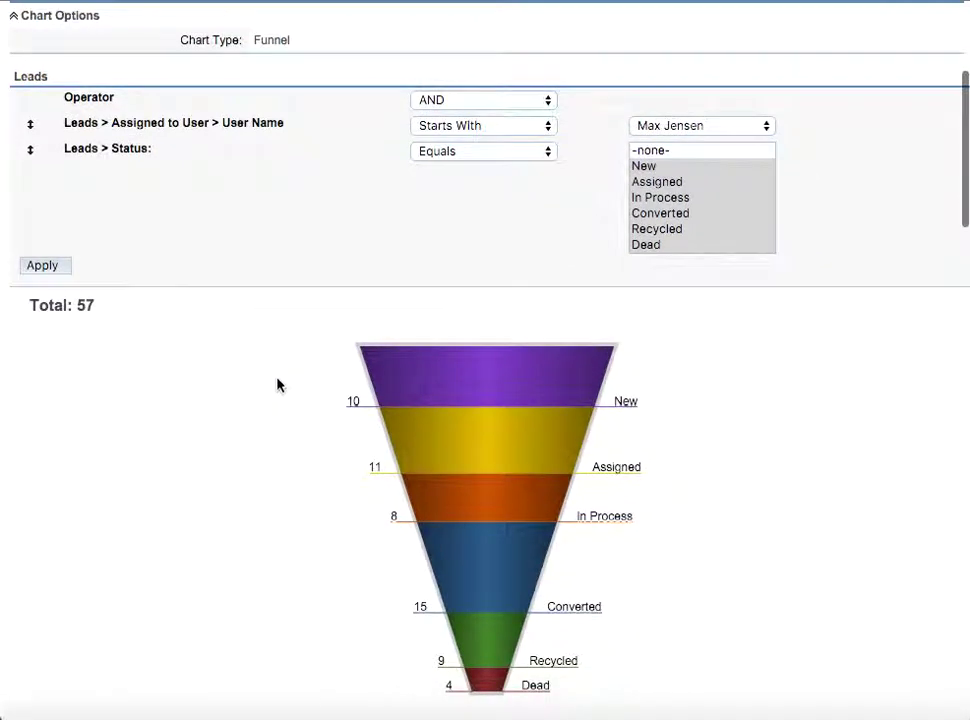
scroll(278, 385, down, 2)
scroll(278, 385, down, 1)
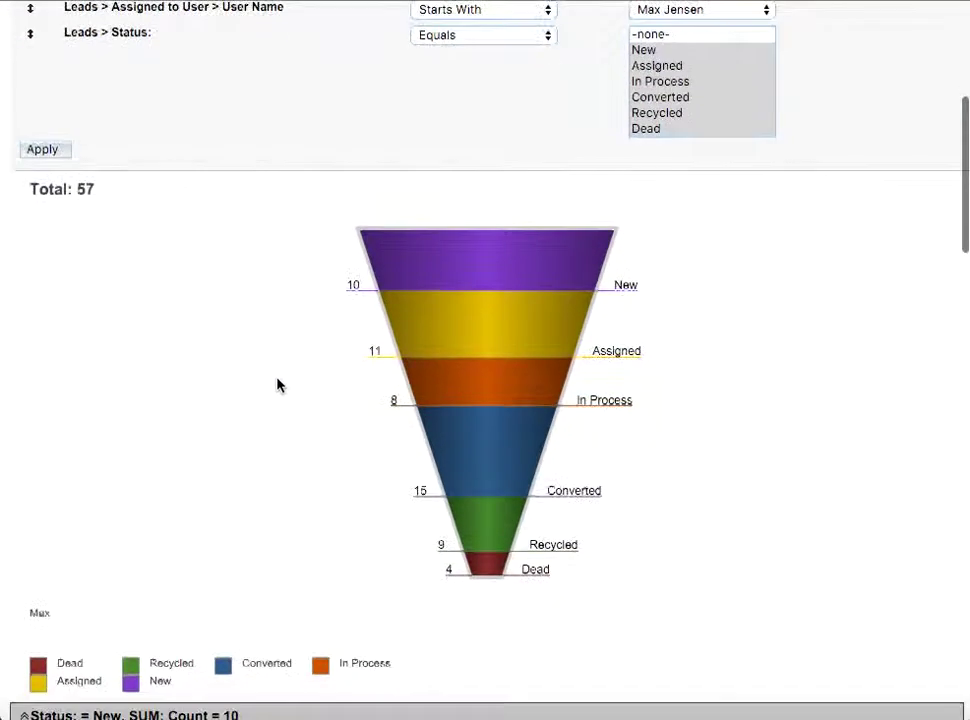
scroll(279, 379, down, 1)
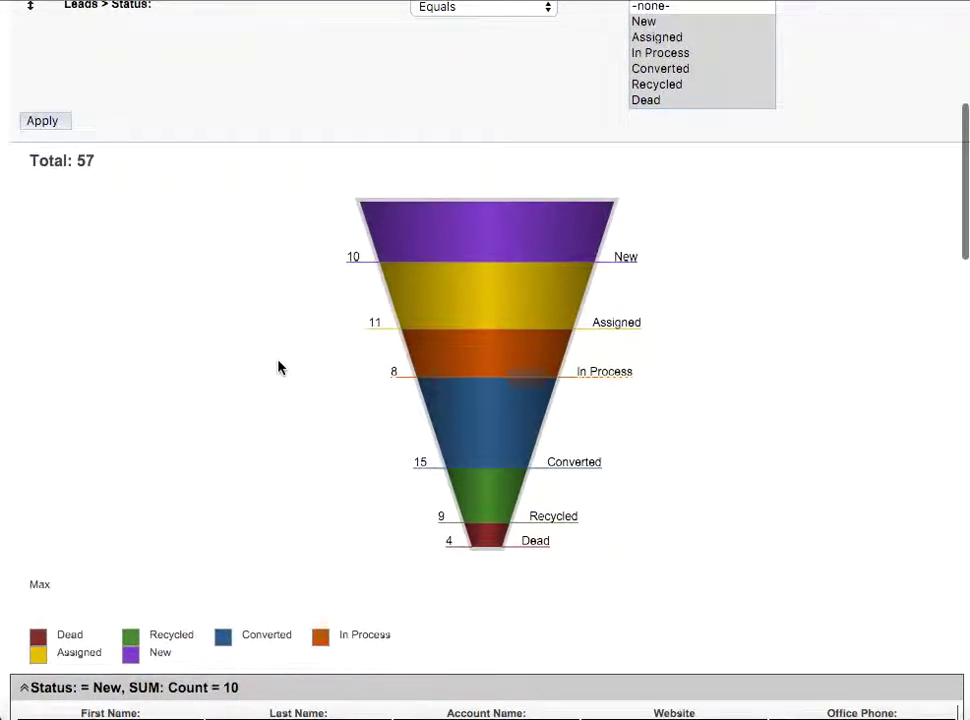
scroll(278, 300, down, 2)
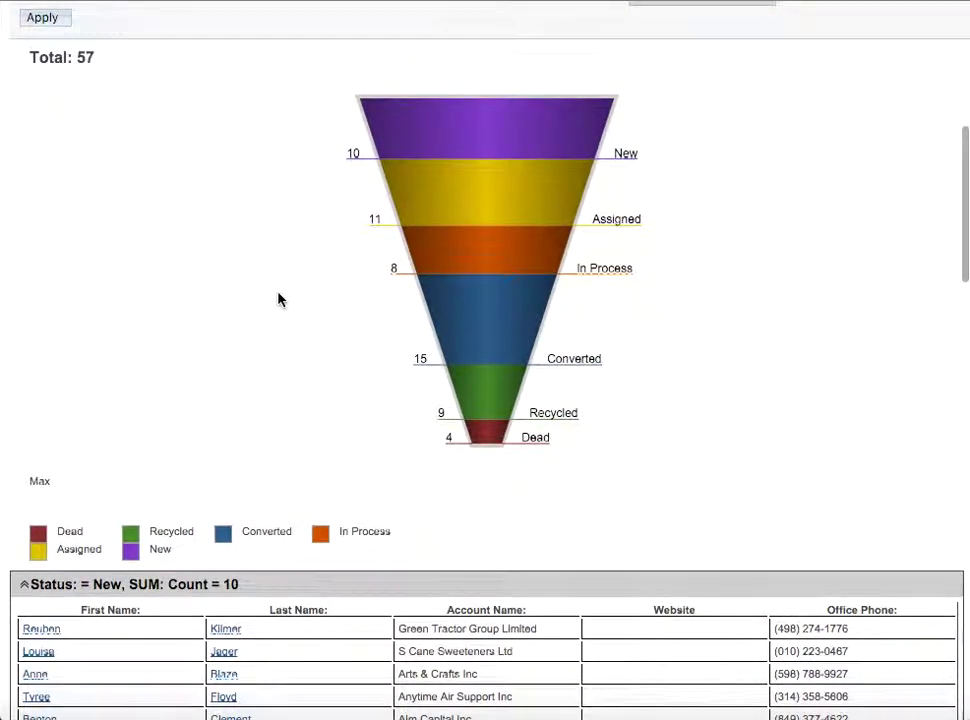
scroll(278, 300, down, 1)
mouse_move(433, 65)
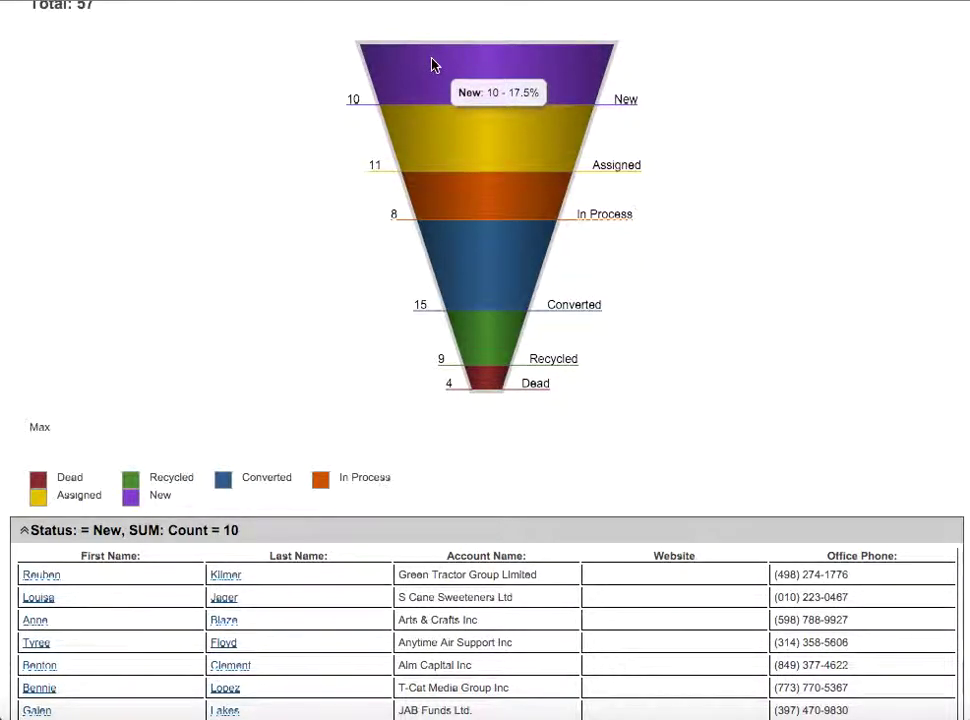
mouse_move(450, 156)
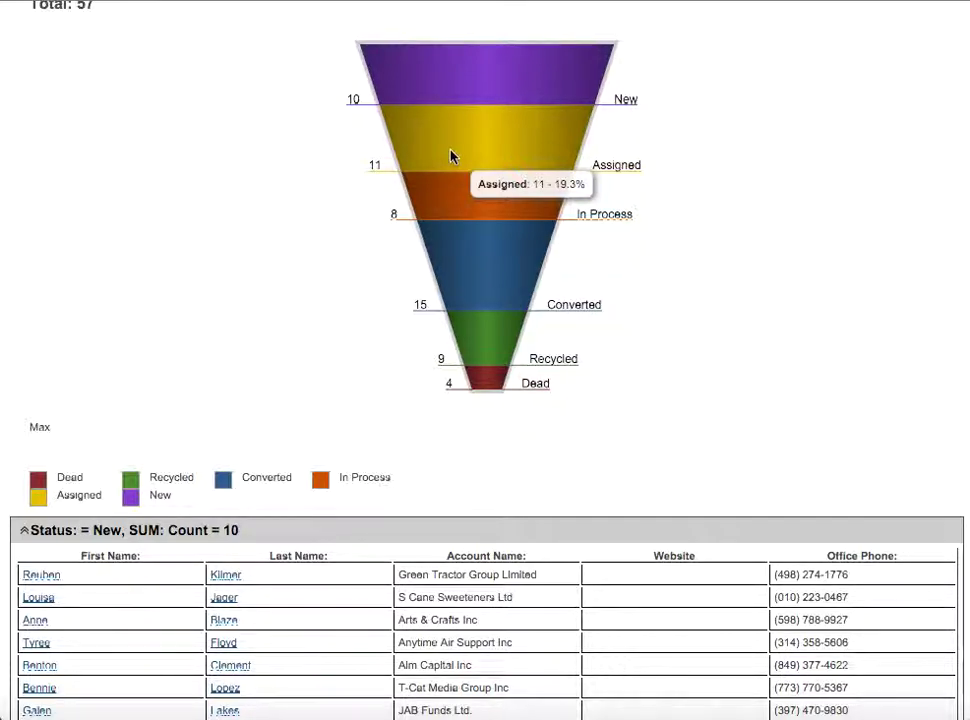
mouse_move(446, 215)
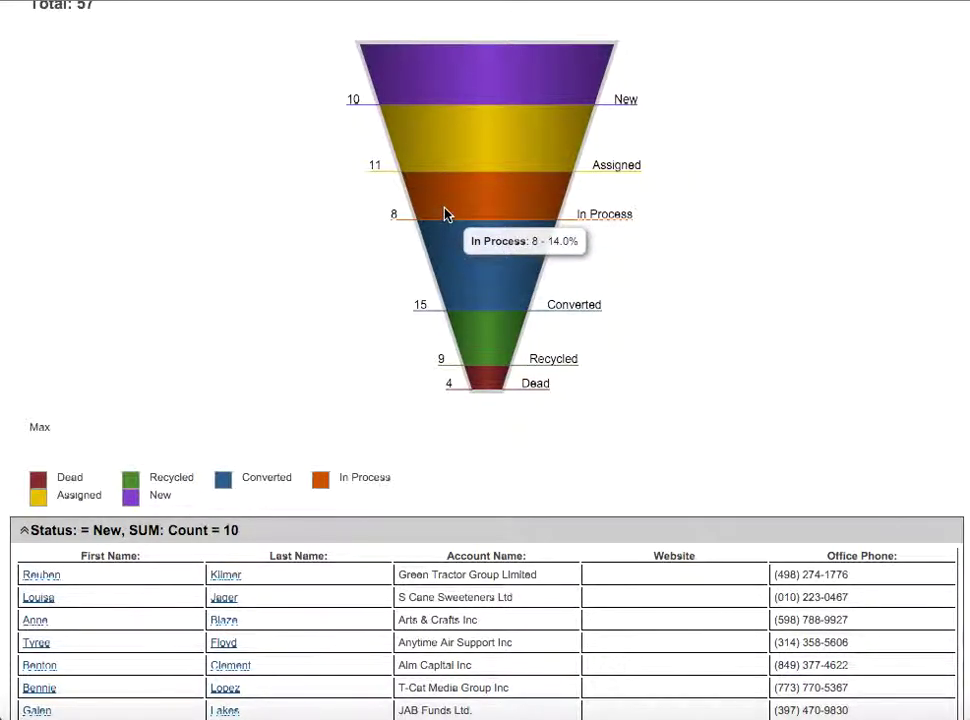
mouse_move(450, 257)
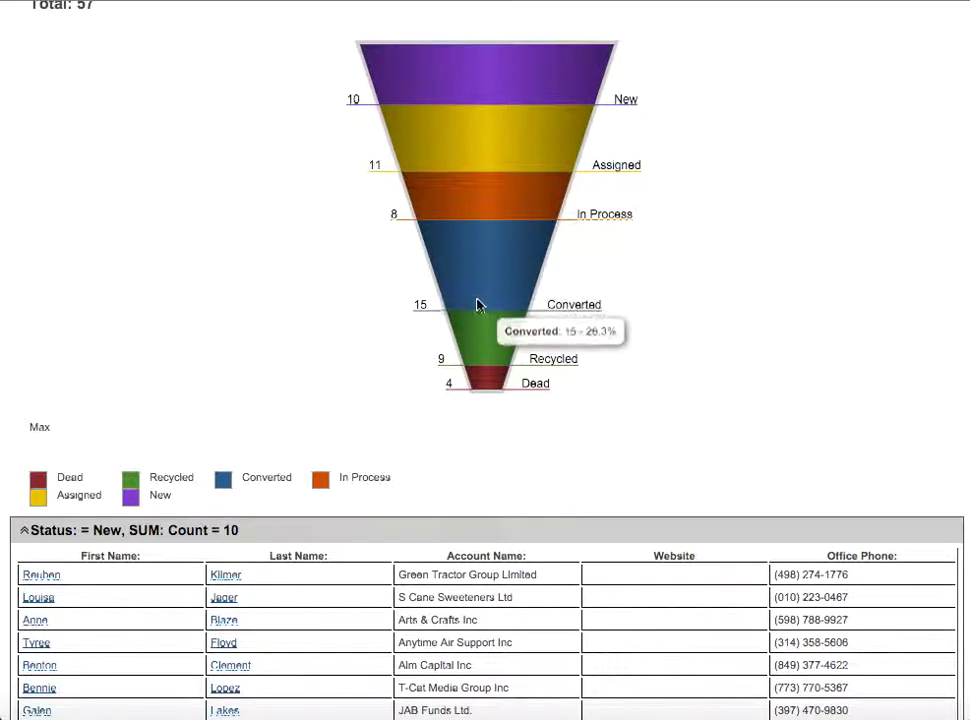
mouse_move(485, 337)
mouse_move(490, 382)
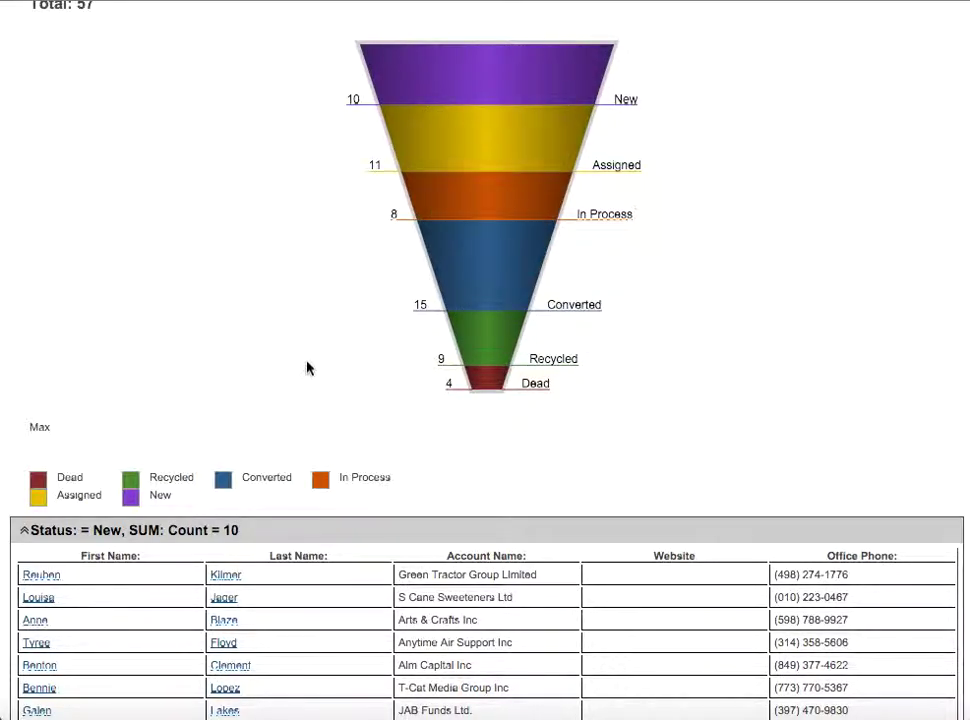
Scroll through the per-status lead detail tables below the funnel chart.
scroll(307, 368, down, 3)
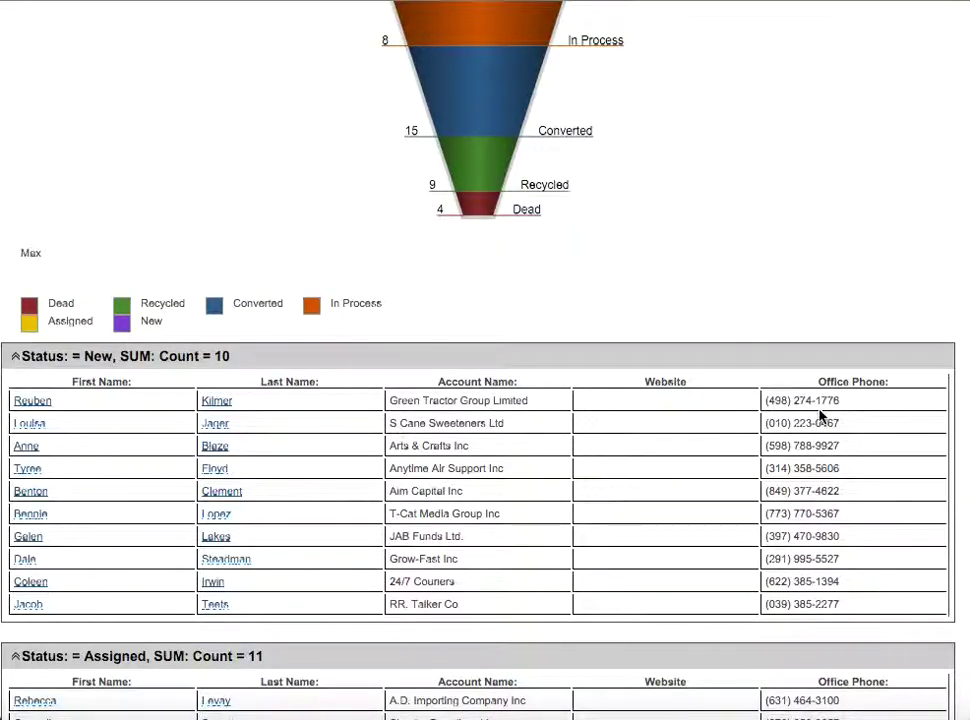
scroll(820, 416, down, 5)
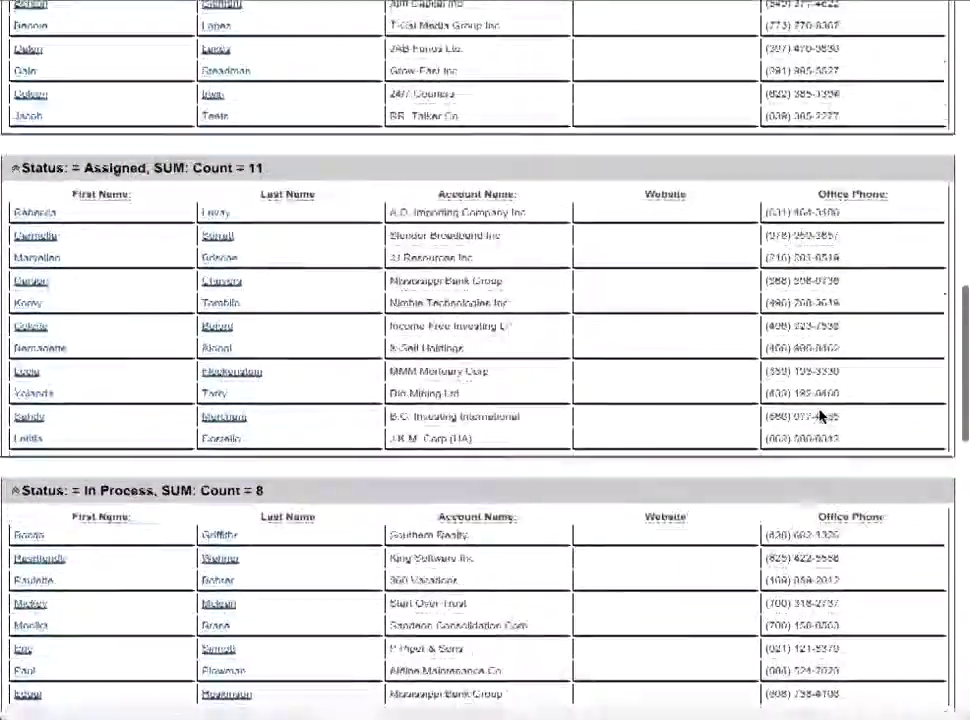
scroll(820, 416, down, 10)
scroll(820, 416, up, 20)
scroll(820, 416, down, 4)
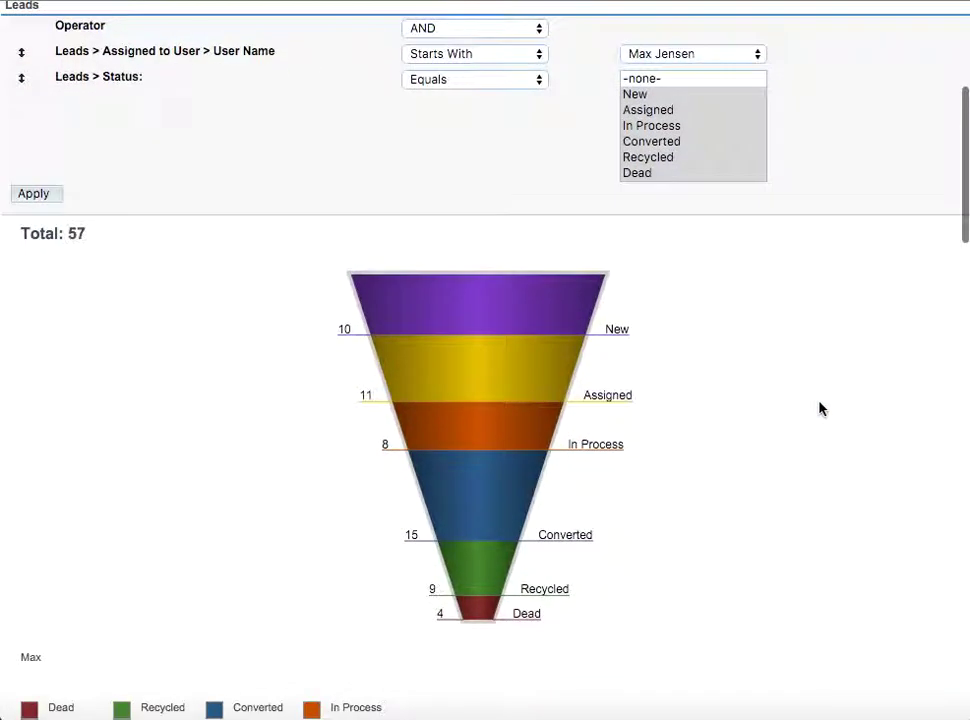